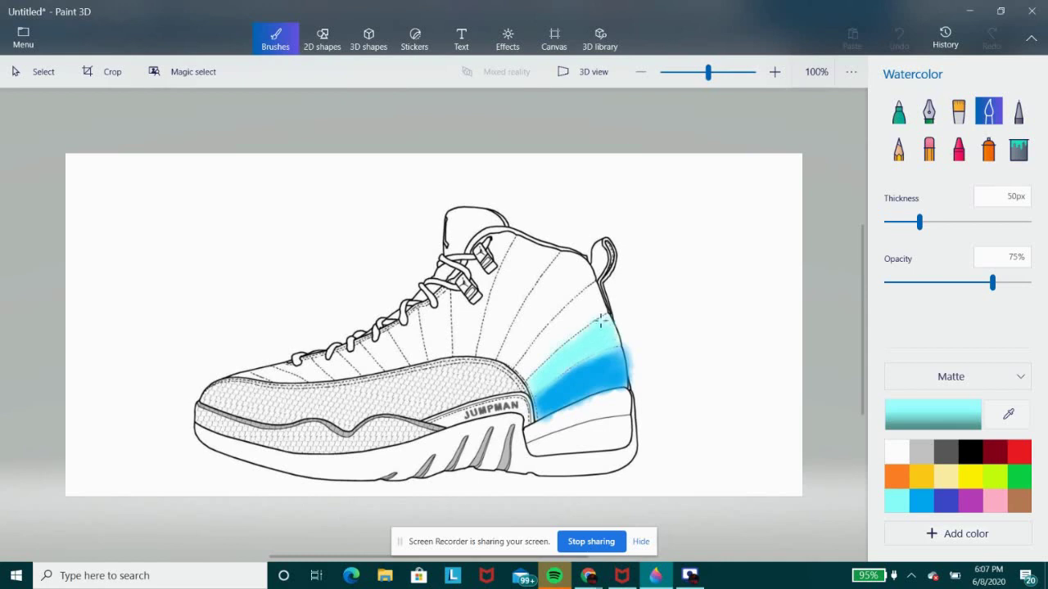
Paint the rear stripe above the light turquoise one pink and touch up the neighbouring turquoise and blue stripes
left_click(994, 499)
mouse_move(506, 378)
left_mouse_down()
mouse_move(581, 320)
mouse_move(541, 351)
mouse_move(586, 288)
left_mouse_up()
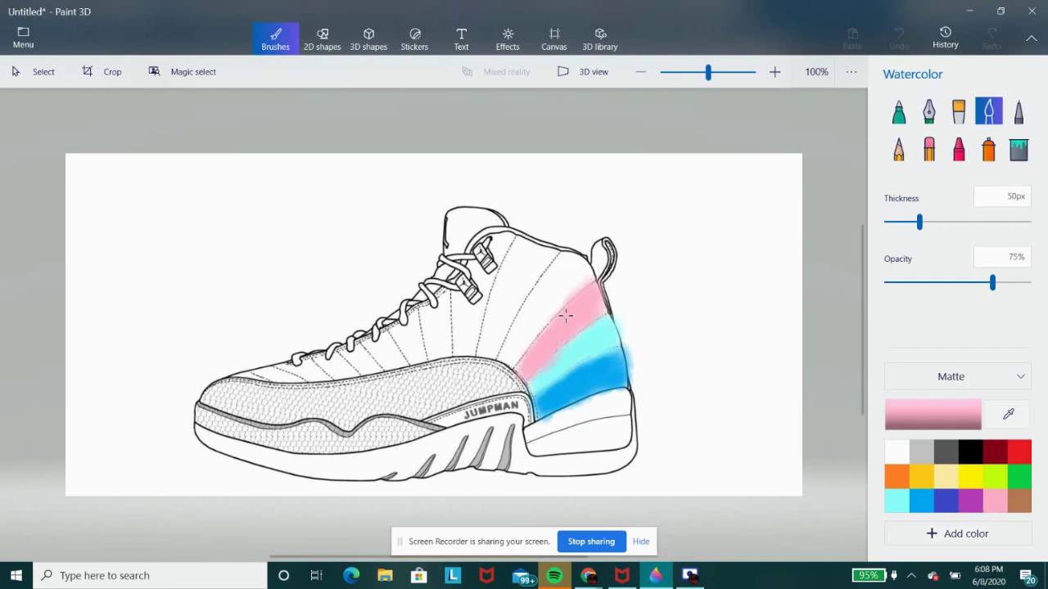
left_click(896, 499)
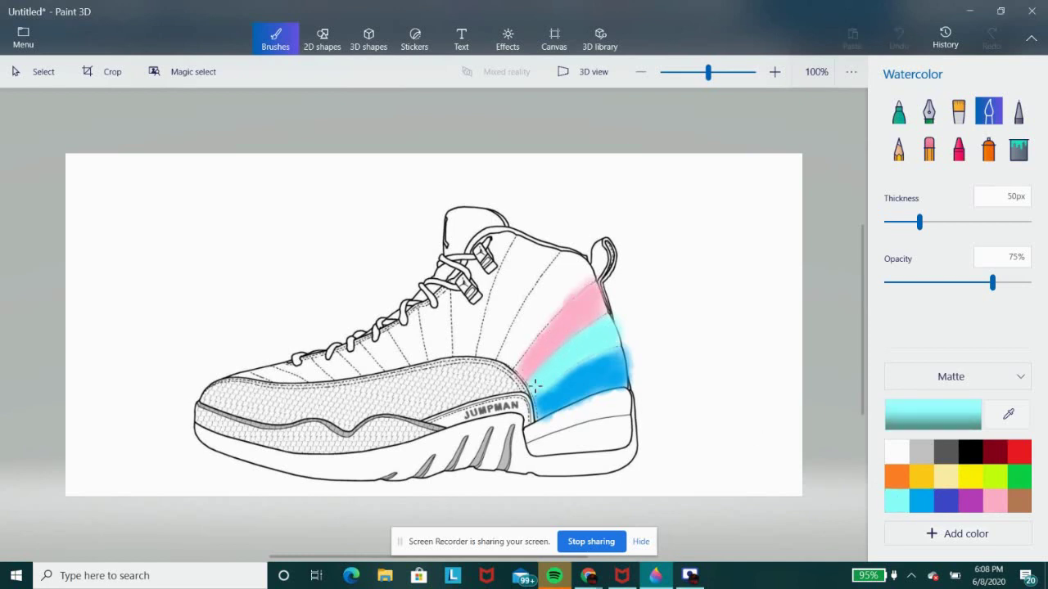
left_click(945, 499)
left_click(921, 499)
mouse_move(544, 406)
left_mouse_down()
mouse_move(591, 364)
mouse_move(627, 378)
left_mouse_up()
left_click(896, 500)
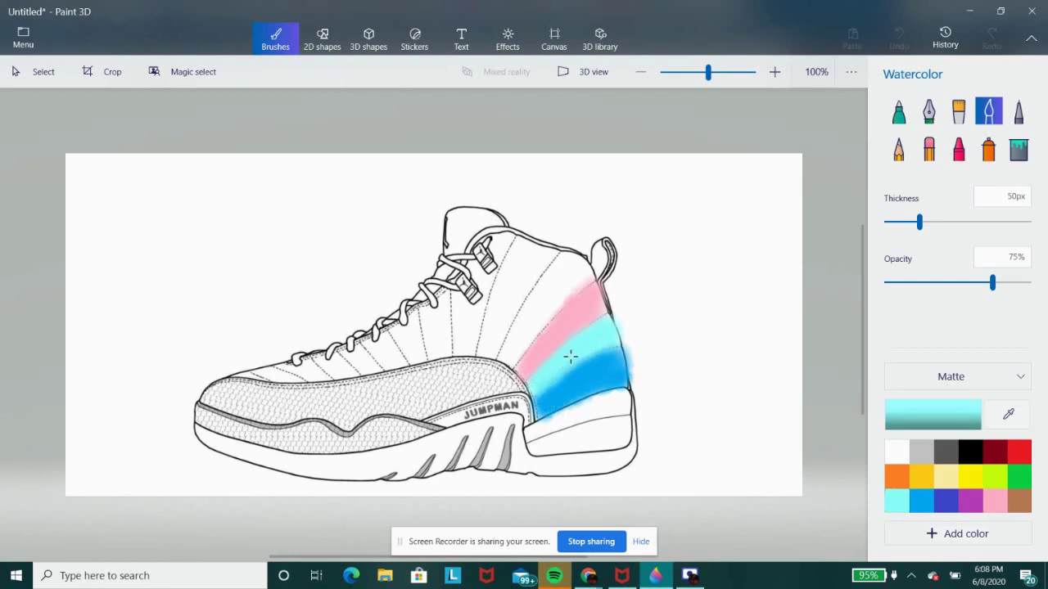
Paint the upper stripe beside the pink one light yellow, from the toe overlay up to the ankle collar
left_click(946, 476)
left_click_drag(522, 332, 509, 361)
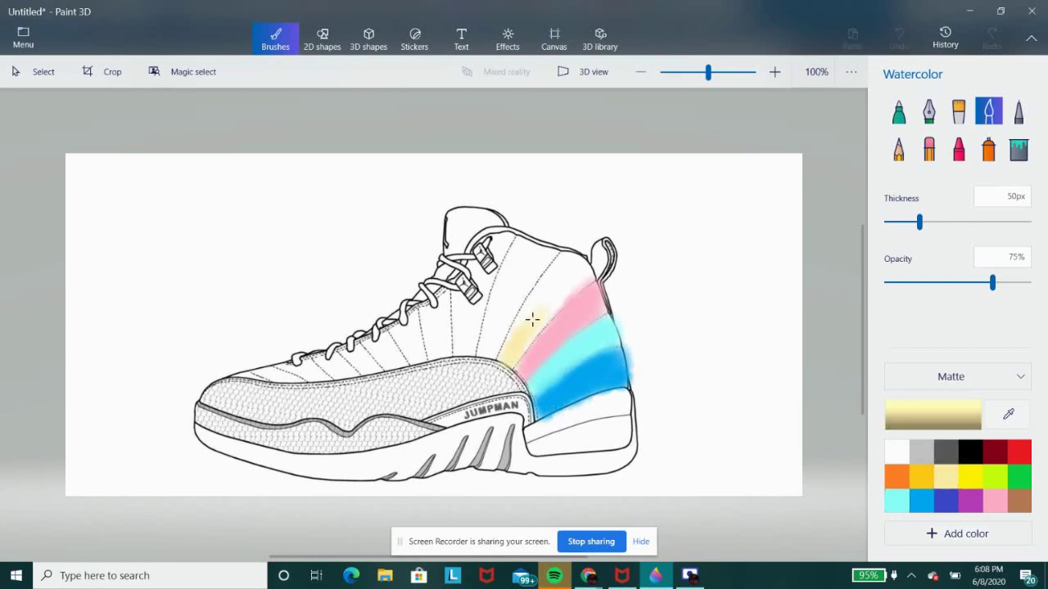
left_click_drag(532, 319, 528, 344)
left_click_drag(573, 290, 580, 277)
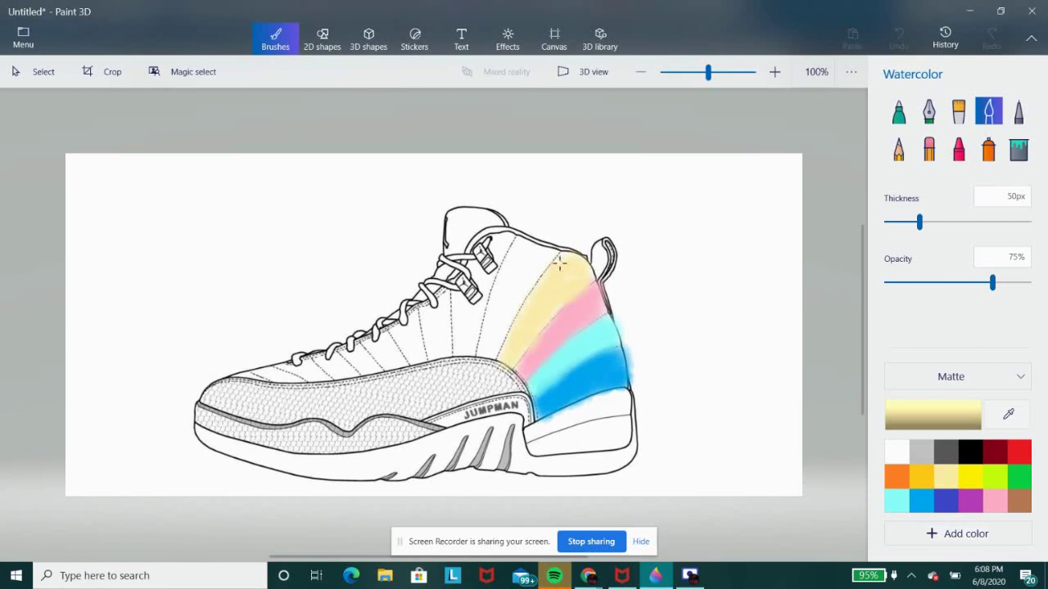
Paint the stripe in front of the light yellow one gold up to the collar
left_click(921, 477)
mouse_move(503, 307)
left_mouse_down()
mouse_move(487, 360)
mouse_move(515, 250)
mouse_move(550, 255)
left_mouse_up()
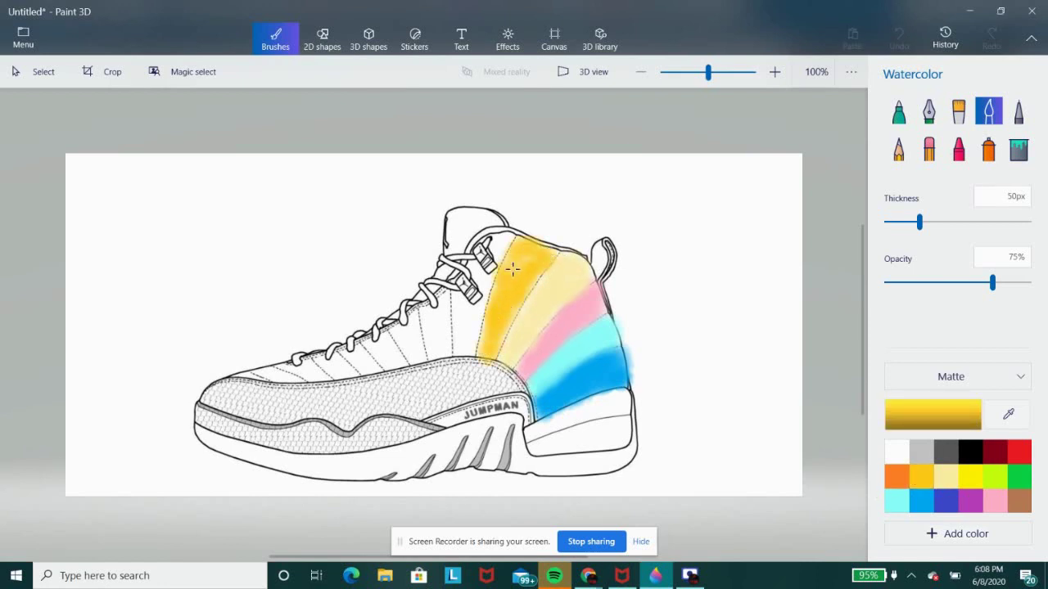
mouse_move(520, 292)
left_mouse_down()
mouse_move(470, 321)
mouse_move(467, 352)
mouse_move(460, 310)
left_mouse_up()
Paint the panel around the lace holders orange, finishing with a 19 px brush, and touch up the gold stripe's edge
left_click(896, 476)
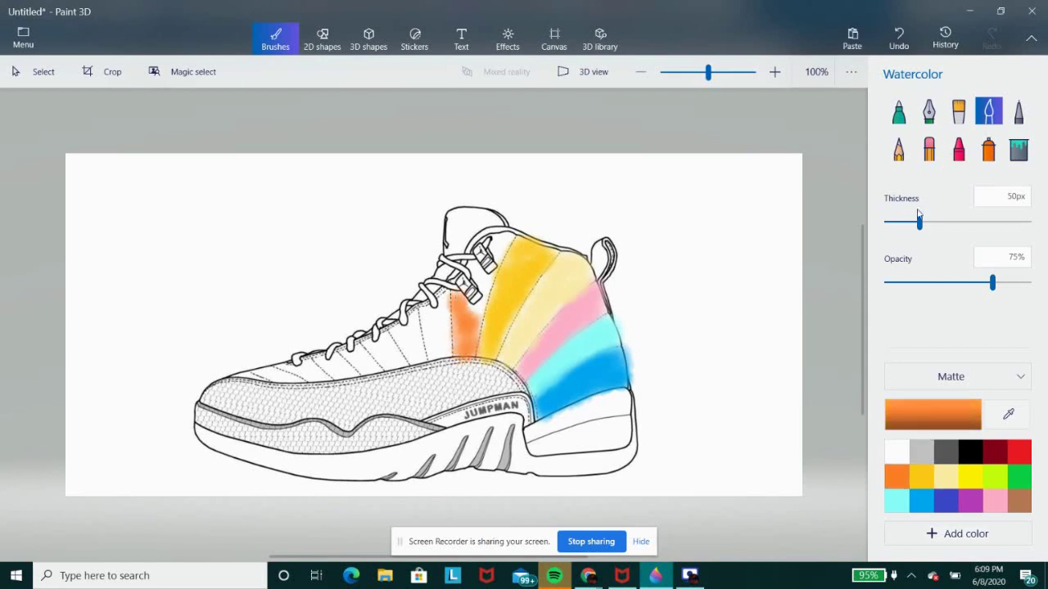
left_click_drag(919, 221, 896, 221)
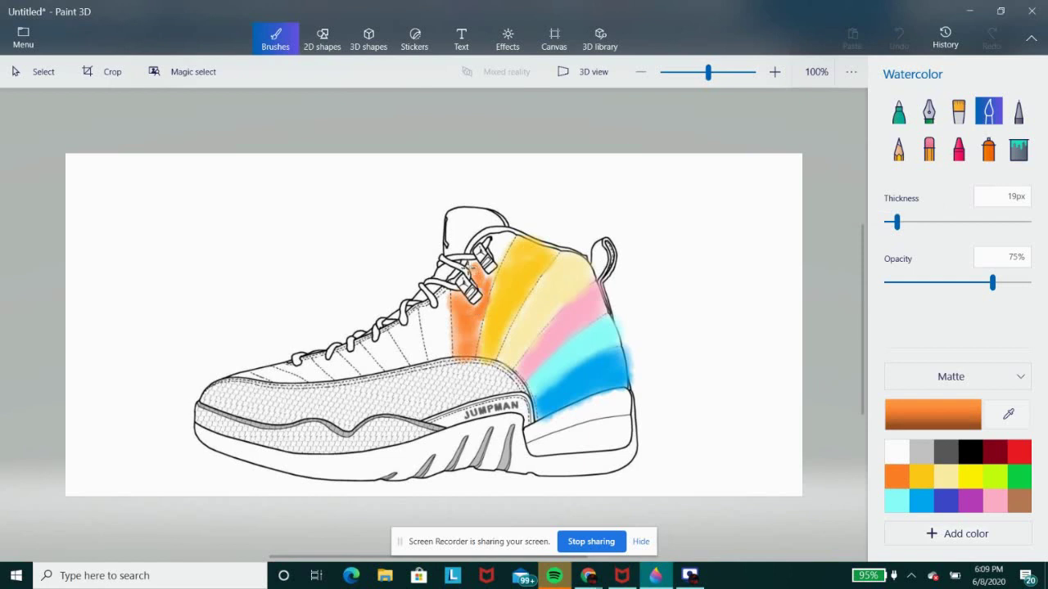
left_click_drag(486, 280, 491, 255)
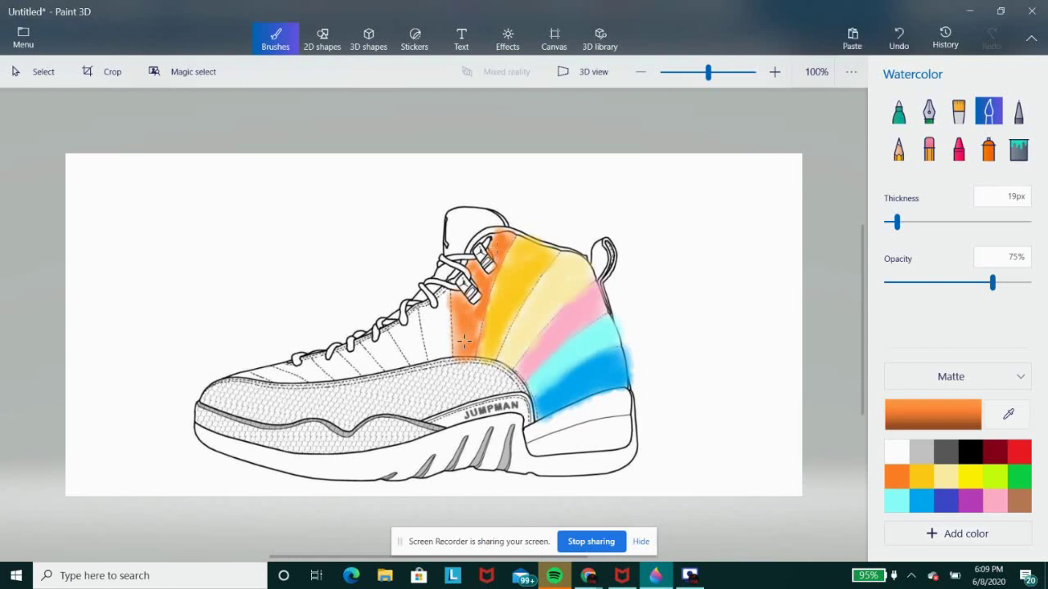
left_click(918, 474)
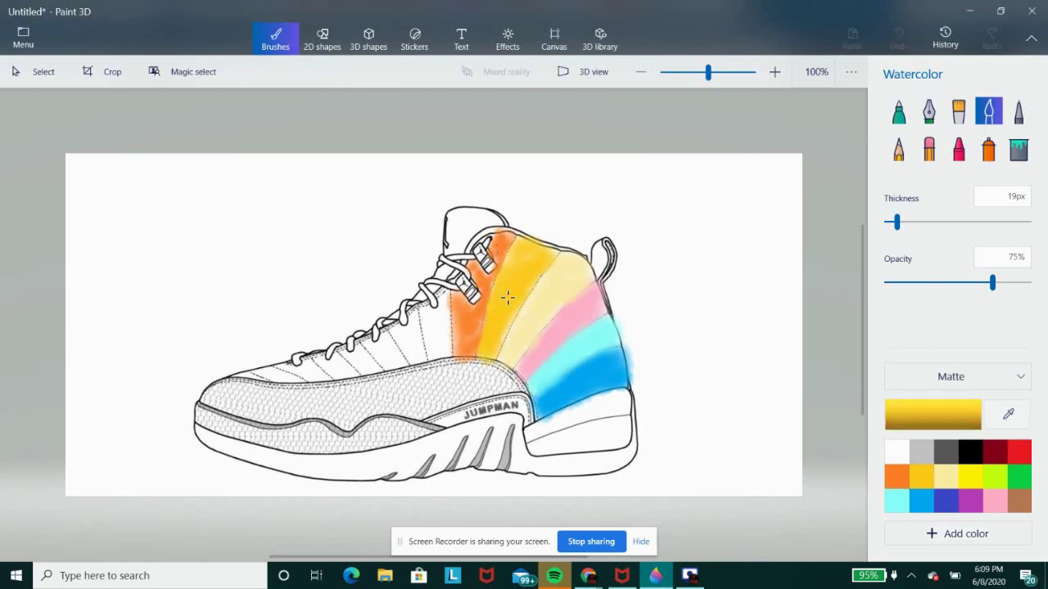
left_click_drag(508, 298, 488, 314)
Set the brush thickness to 33 px and paint the next two panels toward the toe lime and green
left_click(995, 475)
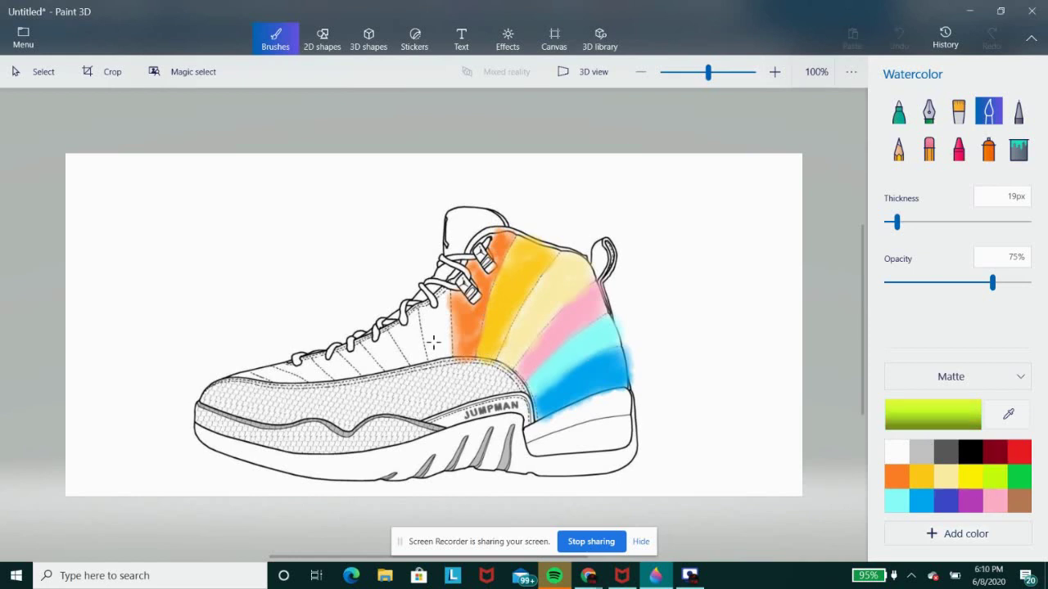
left_click_drag(896, 222, 906, 222)
mouse_move(446, 324)
left_mouse_down()
mouse_move(436, 355)
mouse_move(441, 309)
left_mouse_up()
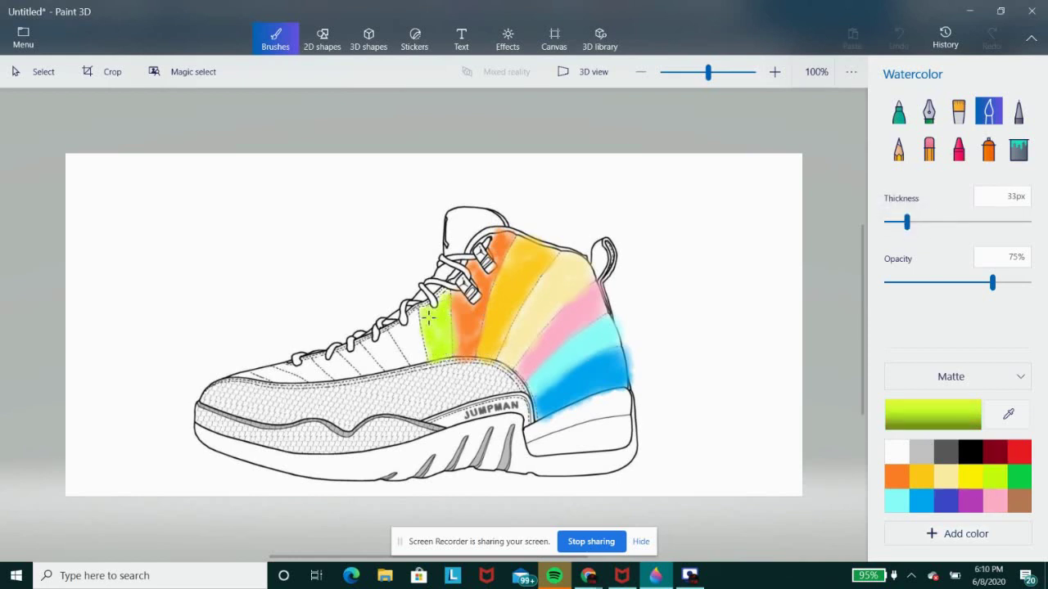
left_click(1020, 475)
mouse_move(419, 332)
left_mouse_down()
mouse_move(406, 360)
mouse_move(399, 327)
mouse_move(422, 355)
mouse_move(416, 342)
left_mouse_up()
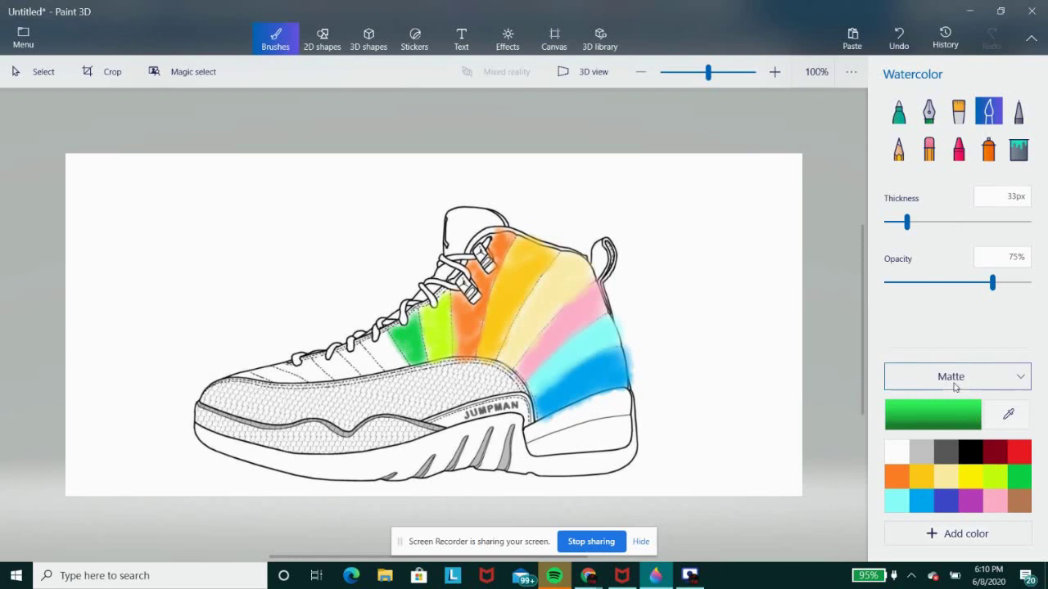
Mix a darker green and paint the panel in front of the green one with it
left_click(932, 415)
left_click_drag(568, 204, 568, 248)
left_click(451, 425)
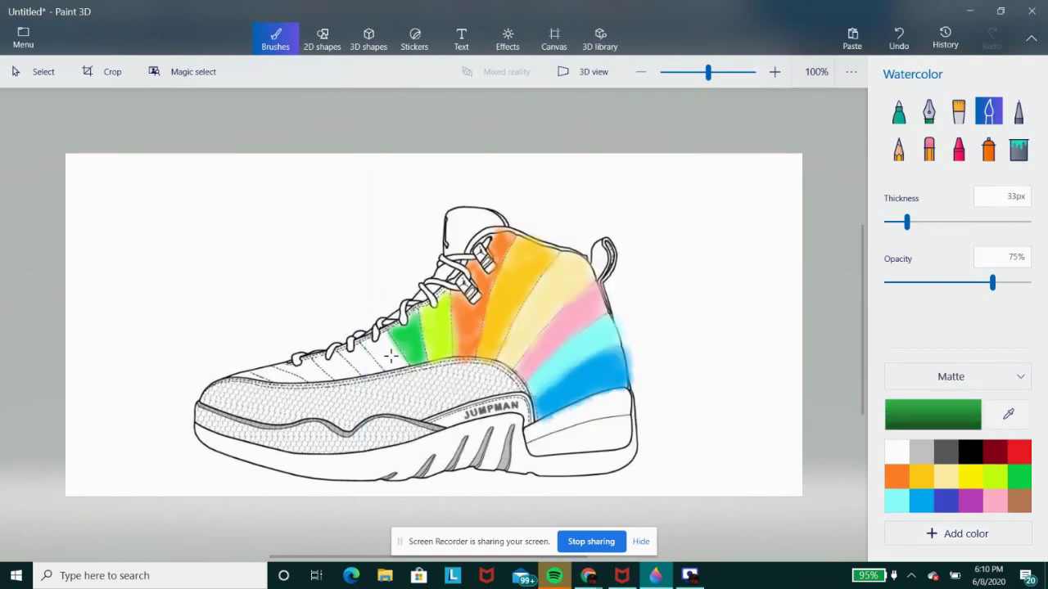
mouse_move(390, 354)
left_mouse_down()
mouse_move(378, 354)
mouse_move(399, 364)
mouse_move(385, 352)
left_mouse_up()
Mix a custom purple and paint the panel in front of the dark green one with it
left_click(933, 414)
left_click_drag(462, 381, 534, 387)
left_click(451, 426)
mouse_move(373, 364)
left_mouse_down()
mouse_move(347, 355)
mouse_move(359, 348)
mouse_move(367, 364)
mouse_move(340, 373)
mouse_move(327, 364)
mouse_move(398, 370)
mouse_move(308, 373)
mouse_move(308, 361)
mouse_move(271, 372)
mouse_move(300, 380)
mouse_move(261, 367)
mouse_move(290, 382)
left_mouse_up()
Paint the next panels toward the toe brown, light gray and red
left_click(1019, 499)
left_click(921, 451)
left_click(1019, 451)
Mix a custom turquoise and paint the small foremost panel with a 13 px brush
left_click(932, 414)
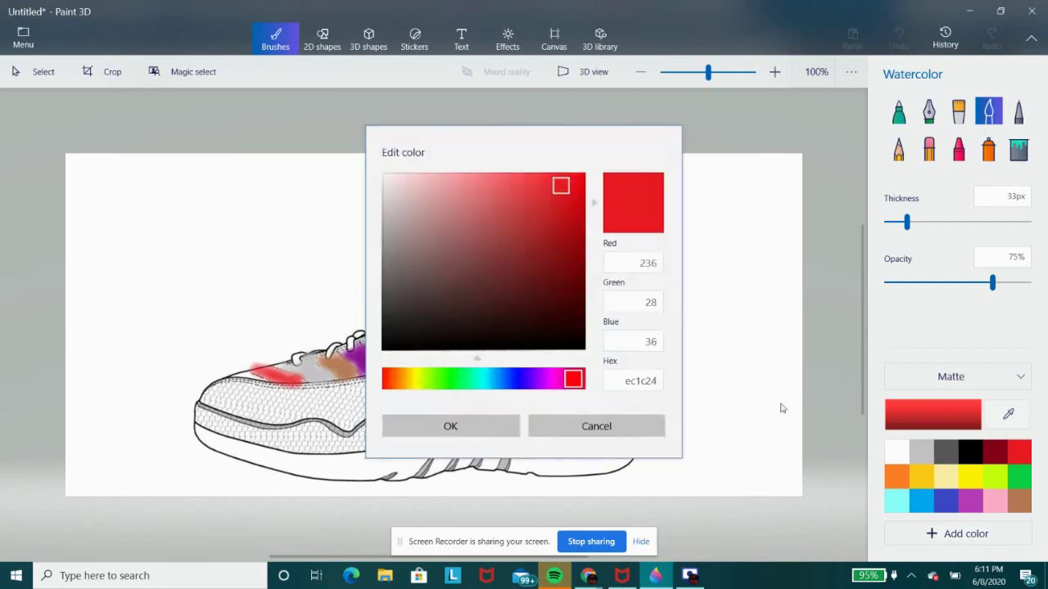
mouse_move(439, 379)
left_mouse_down()
mouse_move(402, 379)
mouse_move(481, 390)
mouse_move(482, 381)
left_mouse_up()
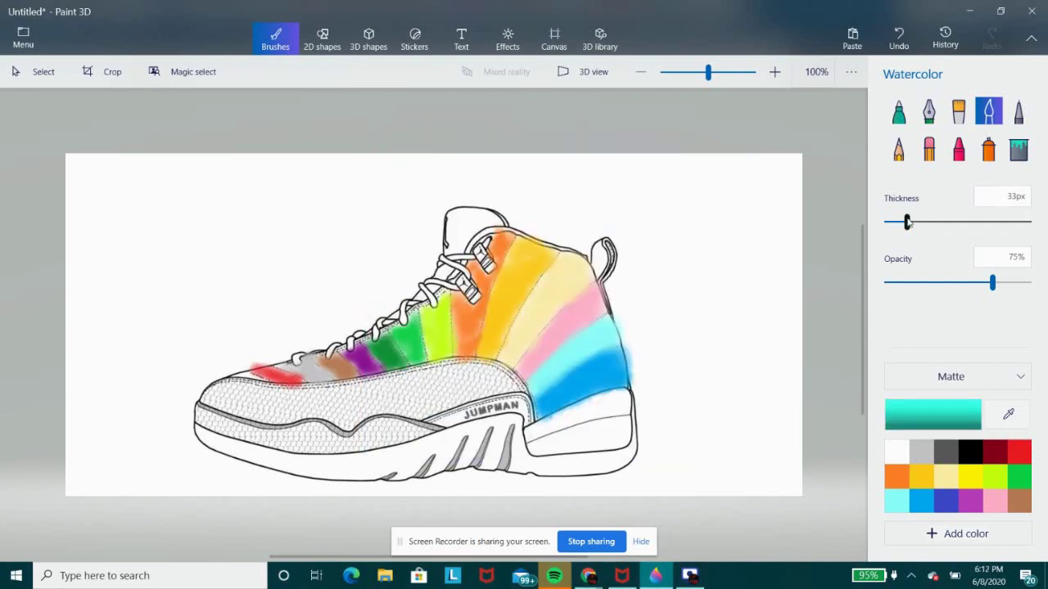
left_click_drag(907, 222, 892, 222)
left_click_drag(244, 370, 264, 379)
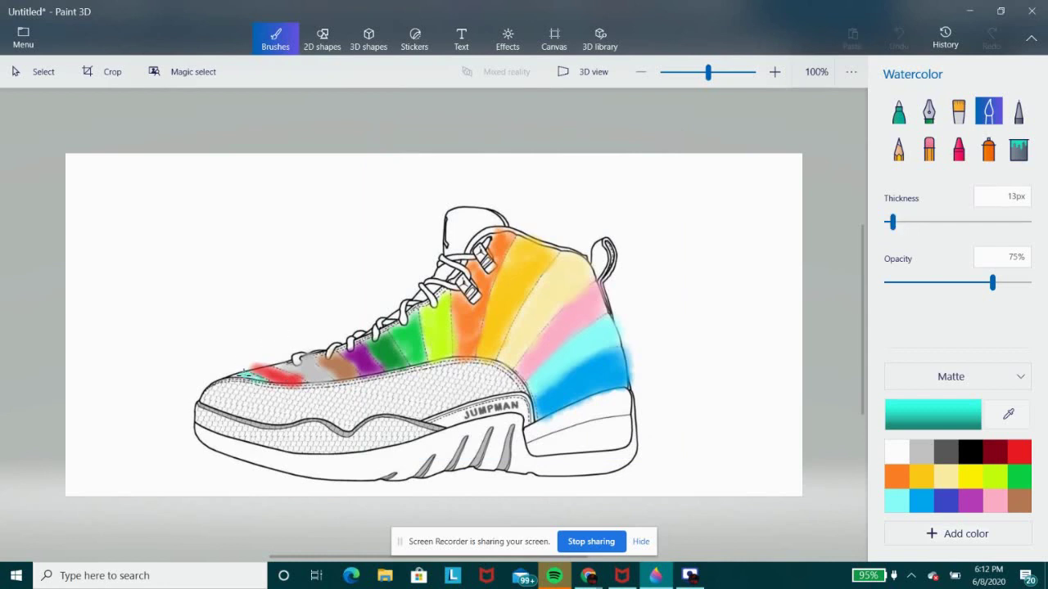
Paint all the shoelaces black, from the top lace down to the toe
left_click(941, 450)
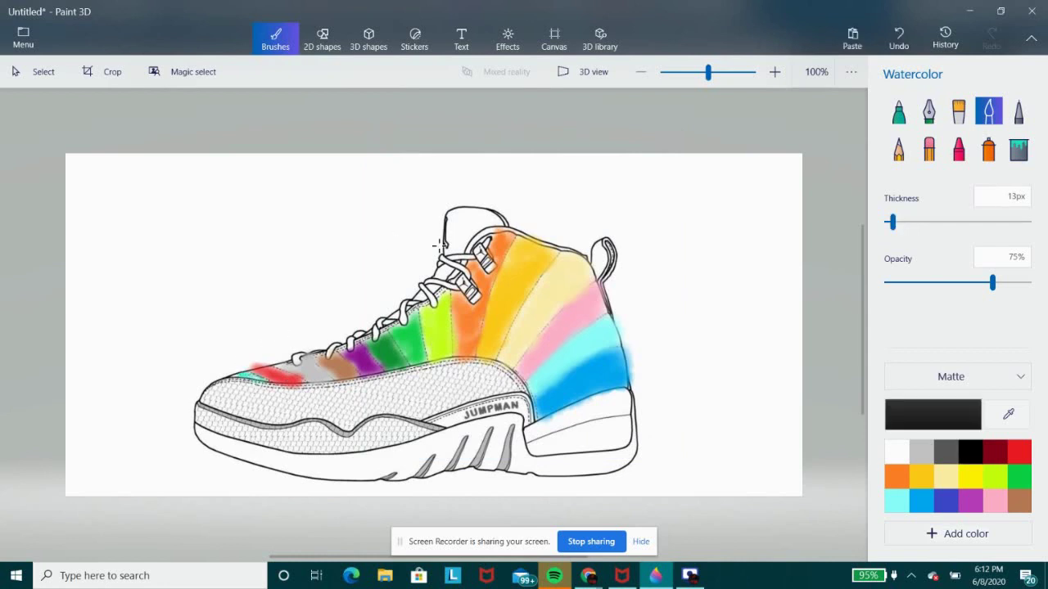
left_click_drag(494, 238, 473, 259)
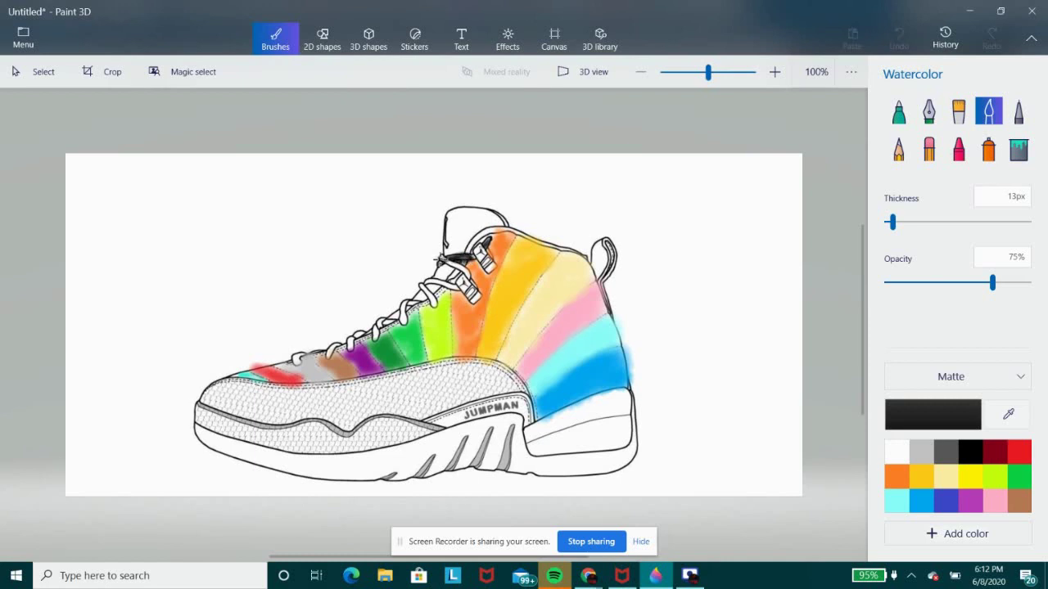
mouse_move(440, 258)
left_mouse_down()
mouse_move(464, 272)
mouse_move(429, 279)
left_mouse_up()
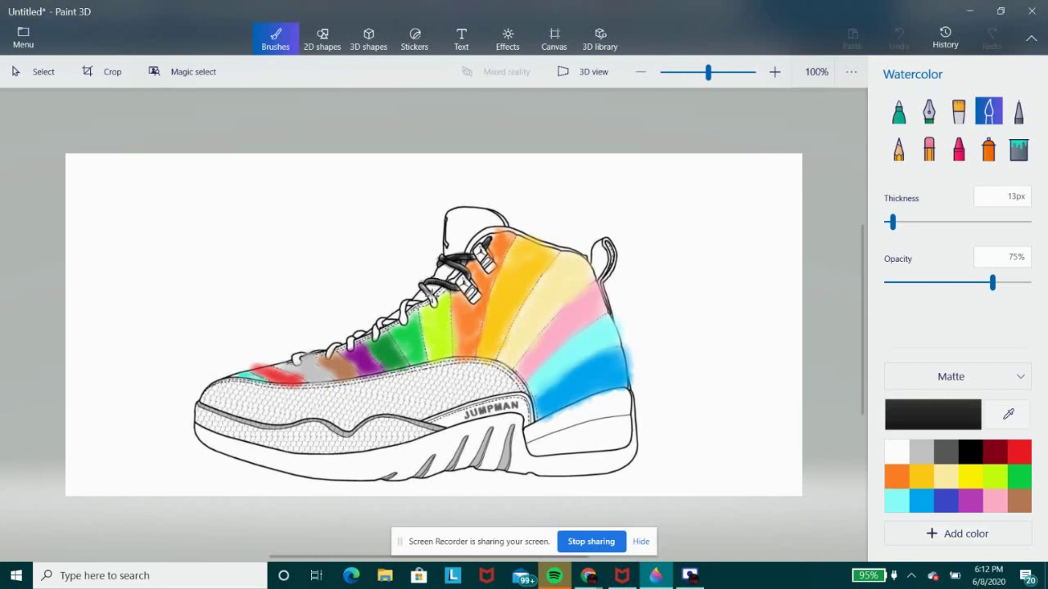
mouse_move(431, 295)
left_mouse_down()
mouse_move(376, 344)
mouse_move(361, 336)
mouse_move(352, 349)
mouse_move(348, 338)
mouse_move(299, 354)
left_mouse_up()
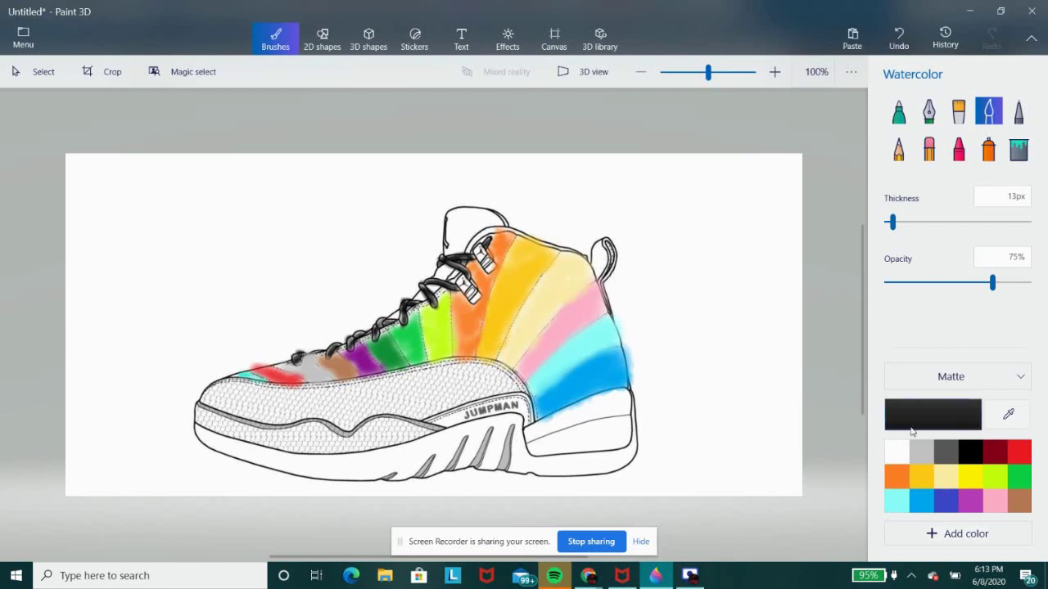
Try to paint the whole heel sole block black over a red stroke, reducing the brush to 33 px, and undo it
left_click(1015, 451)
left_click_drag(601, 437, 555, 456)
left_click_drag(892, 222, 926, 222)
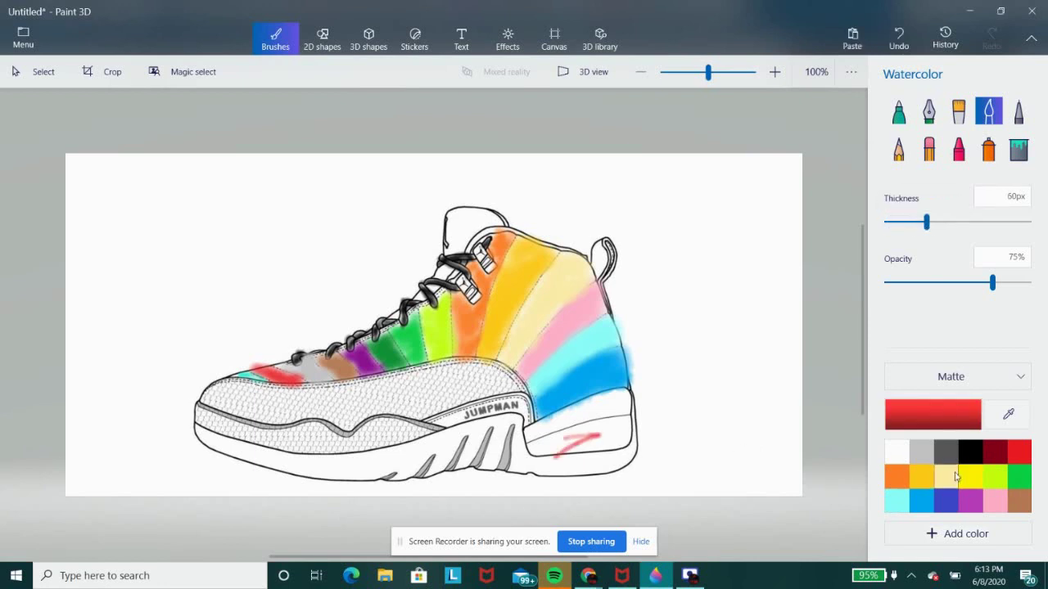
left_click(970, 451)
mouse_move(595, 443)
left_mouse_down()
mouse_move(557, 444)
mouse_move(570, 435)
mouse_move(558, 424)
mouse_move(624, 410)
mouse_move(614, 444)
mouse_move(538, 437)
mouse_move(582, 443)
mouse_move(542, 446)
mouse_move(599, 424)
mouse_move(568, 420)
mouse_move(619, 406)
mouse_move(617, 437)
mouse_move(577, 413)
left_mouse_up()
left_click_drag(926, 221, 907, 222)
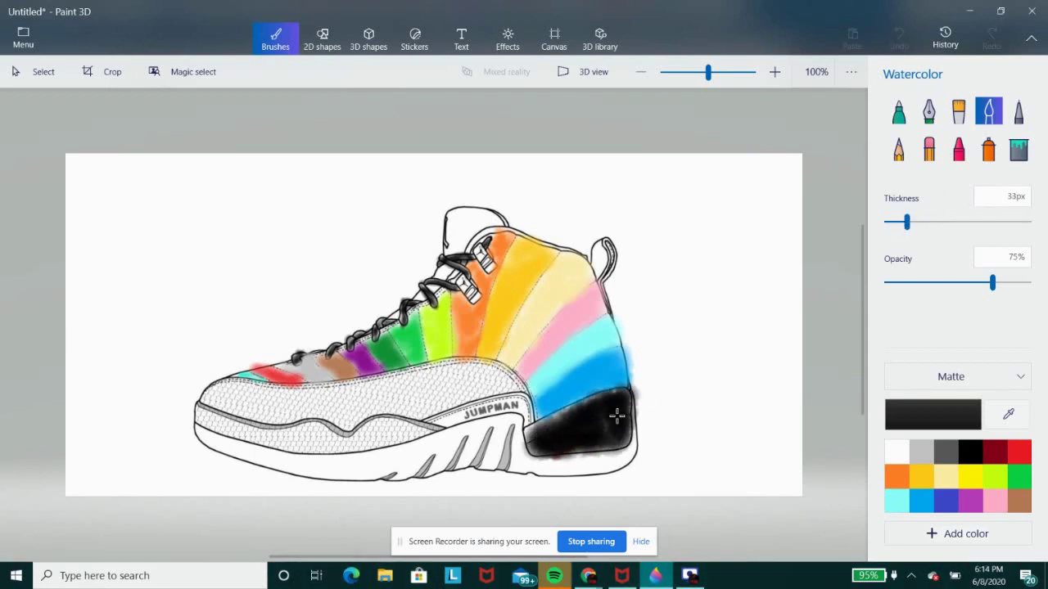
mouse_move(616, 416)
left_mouse_down()
mouse_move(580, 410)
mouse_move(606, 395)
mouse_move(622, 396)
mouse_move(529, 444)
mouse_move(561, 418)
mouse_move(565, 445)
mouse_move(624, 437)
mouse_move(626, 427)
mouse_move(556, 437)
mouse_move(581, 429)
left_mouse_up()
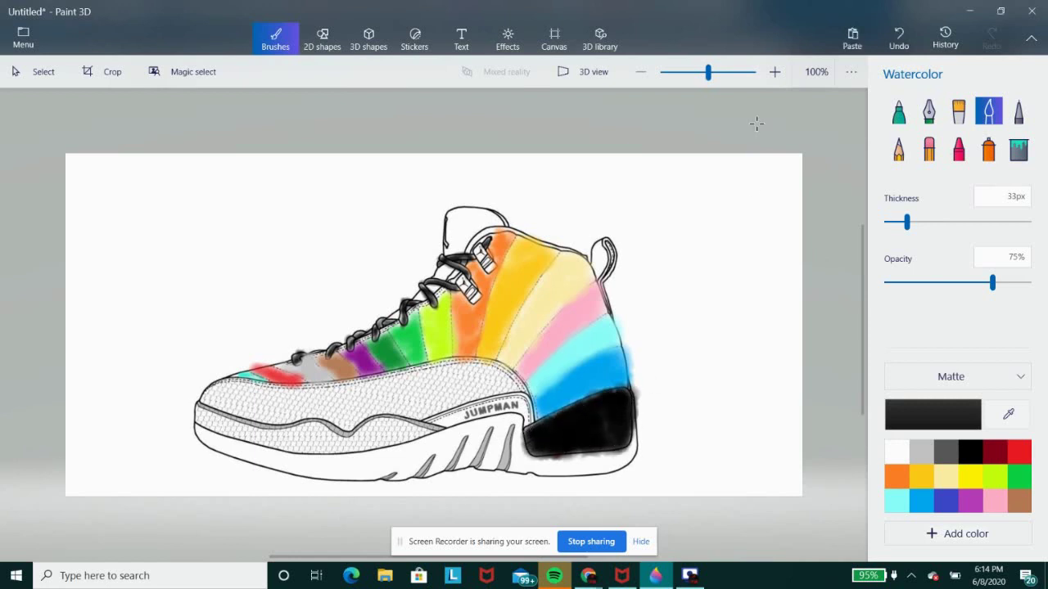
left_click(899, 37)
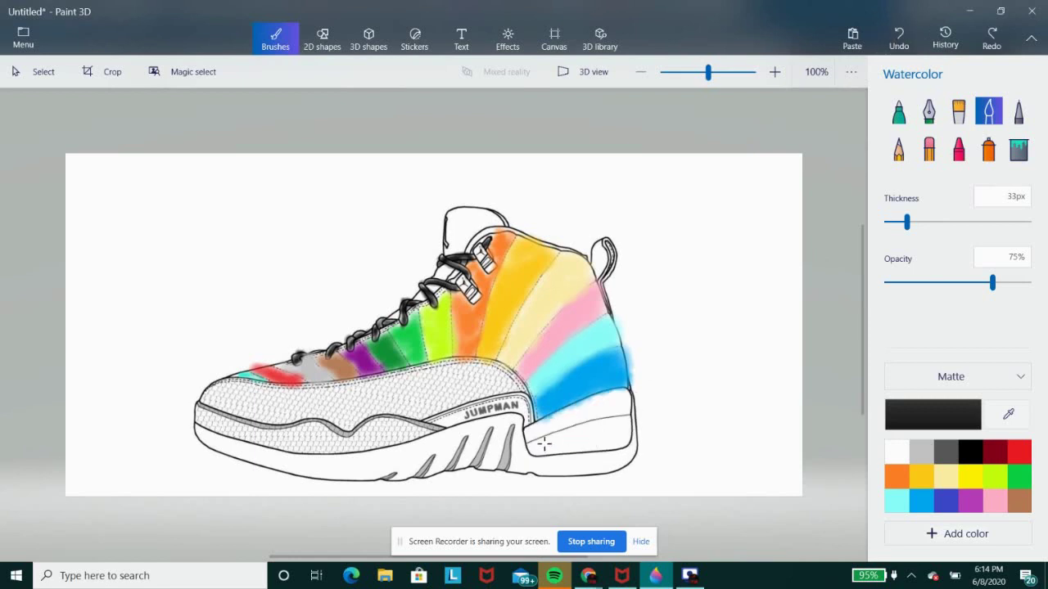
Undo a trial stroke on the heel sole and paint its lower band black at reduced opacity
mouse_move(545, 442)
left_mouse_down()
mouse_move(621, 442)
mouse_move(612, 424)
mouse_move(537, 453)
mouse_move(578, 430)
mouse_move(546, 447)
mouse_move(579, 448)
mouse_move(580, 433)
mouse_move(614, 428)
left_mouse_up()
left_click_drag(992, 282, 923, 283)
left_click(898, 37)
mouse_move(592, 435)
left_mouse_down()
mouse_move(531, 450)
mouse_move(573, 432)
mouse_move(573, 445)
mouse_move(621, 444)
mouse_move(626, 418)
mouse_move(587, 451)
mouse_move(540, 451)
mouse_move(626, 436)
mouse_move(586, 435)
mouse_move(624, 421)
mouse_move(608, 444)
mouse_move(538, 446)
mouse_move(623, 439)
mouse_move(554, 434)
left_mouse_up()
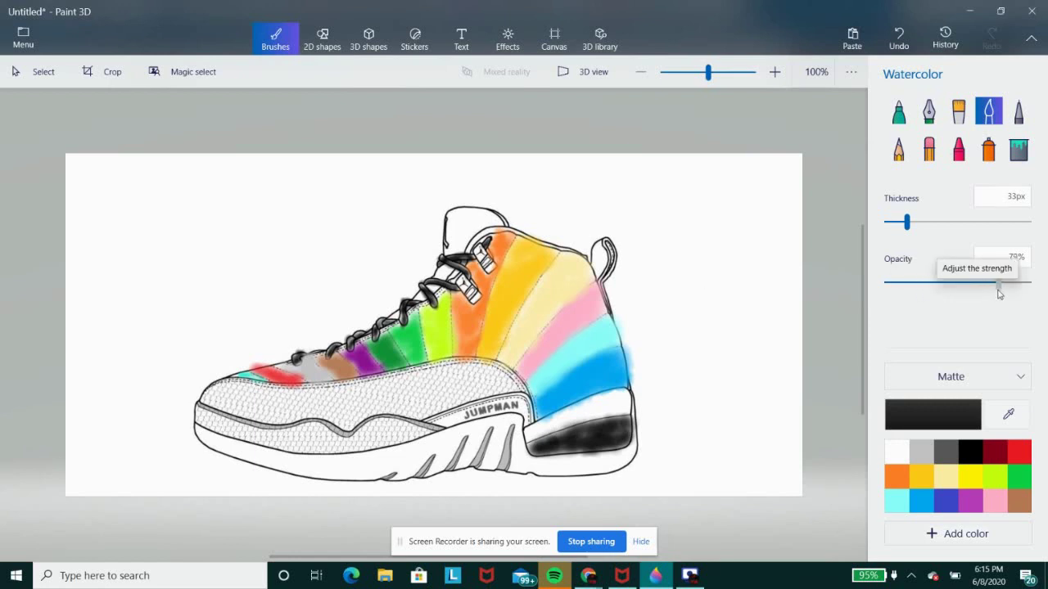
Set the opacity to 76% and paint the upper band of the heel sole light gray
left_click_drag(923, 282, 994, 283)
left_click(920, 451)
mouse_move(565, 438)
left_mouse_down()
mouse_move(515, 437)
mouse_move(555, 417)
mouse_move(622, 407)
mouse_move(591, 402)
left_mouse_up()
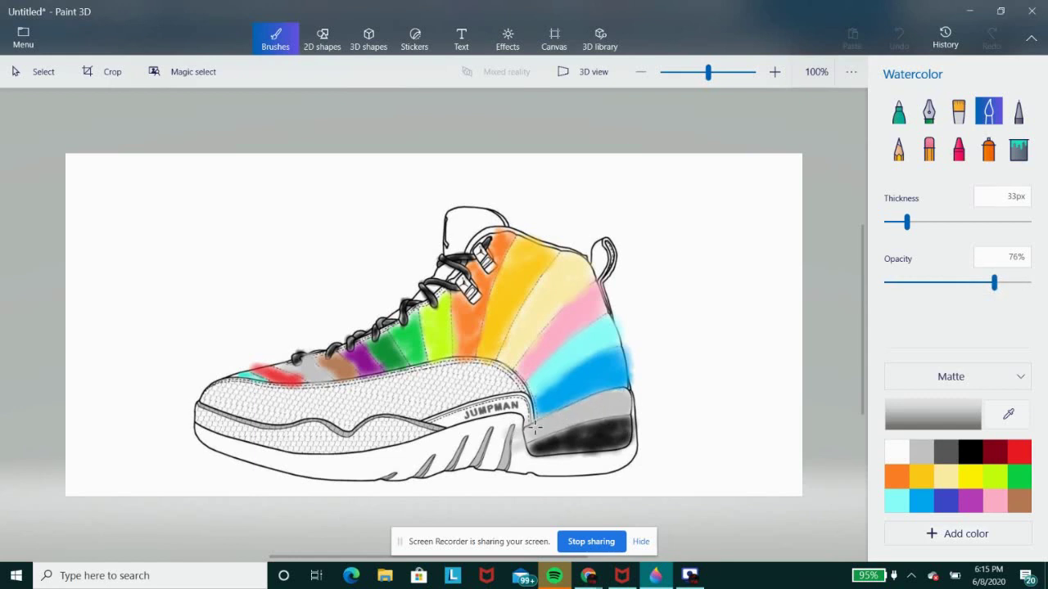
left_click_drag(534, 427, 532, 430)
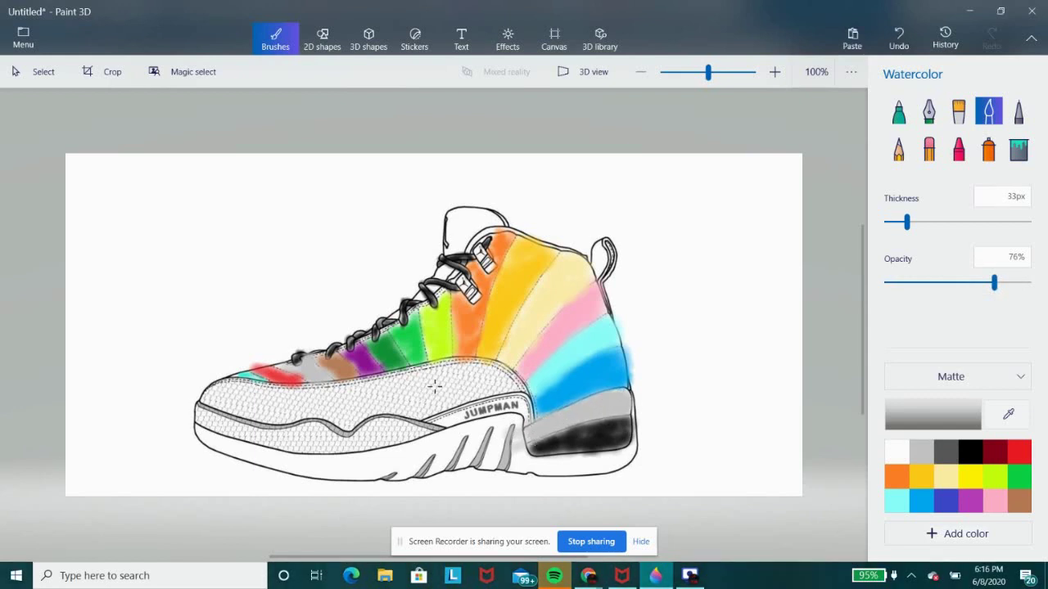
Choose indigo and paint the large textured overlay along the toe and side of the shoe
left_click(946, 475)
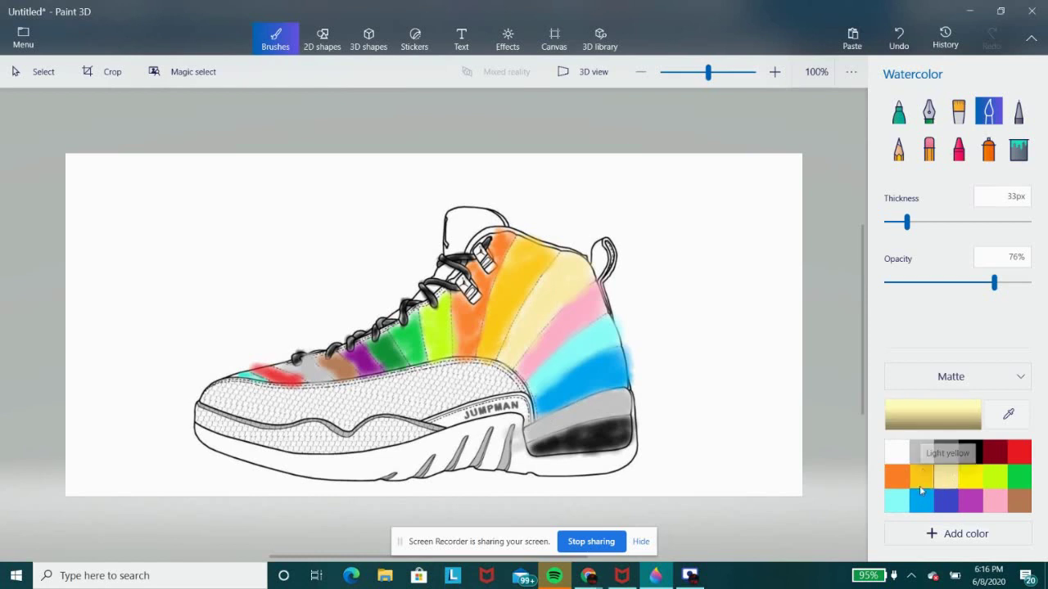
left_click(1020, 455)
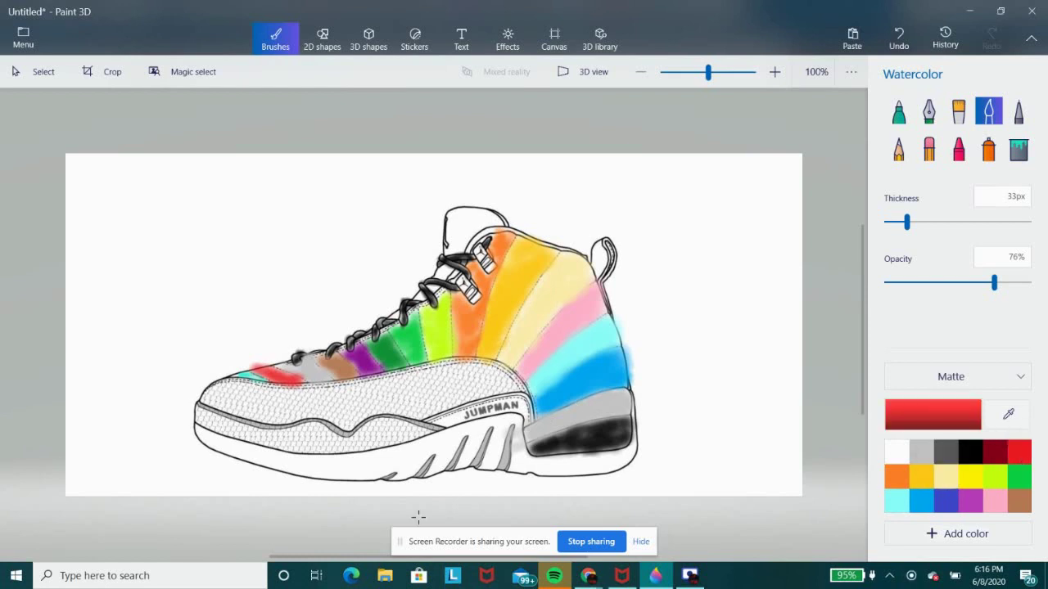
left_click(945, 500)
left_click(896, 476)
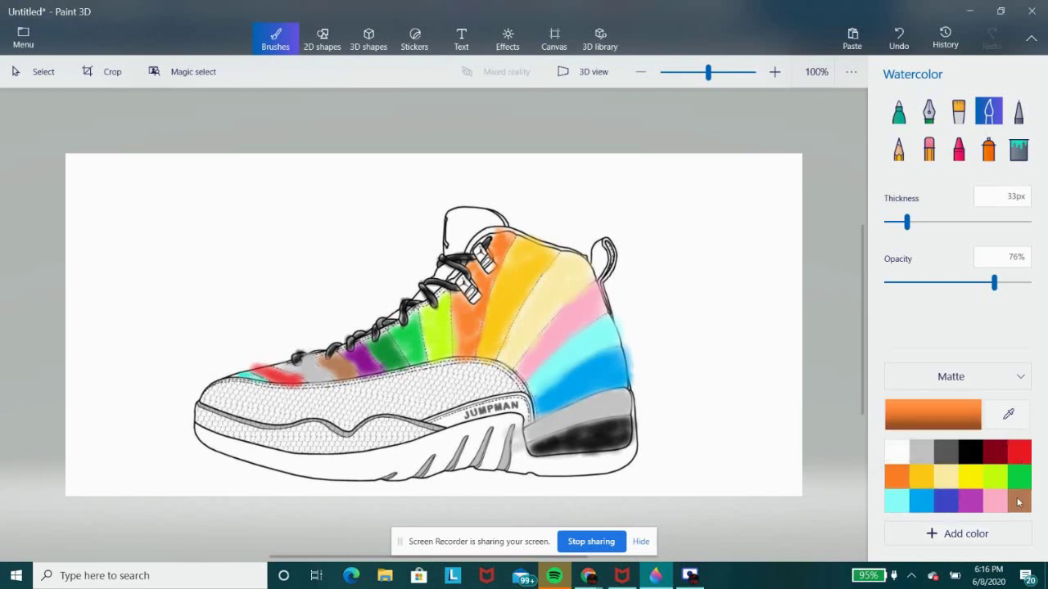
left_click(945, 500)
mouse_move(402, 398)
left_mouse_down()
mouse_move(442, 378)
mouse_move(524, 389)
mouse_move(499, 387)
mouse_move(518, 376)
mouse_move(360, 385)
mouse_move(372, 399)
mouse_move(245, 409)
mouse_move(230, 392)
mouse_move(205, 397)
mouse_move(288, 419)
mouse_move(230, 381)
mouse_move(352, 386)
mouse_move(340, 397)
mouse_move(410, 401)
mouse_move(418, 414)
mouse_move(305, 407)
mouse_move(344, 418)
mouse_move(430, 388)
mouse_move(338, 409)
mouse_move(242, 401)
mouse_move(246, 393)
mouse_move(364, 417)
mouse_move(346, 413)
mouse_move(404, 412)
mouse_move(401, 375)
mouse_move(307, 419)
mouse_move(354, 393)
left_mouse_up()
Paint the lower textured band of the toe blue and cover the paint spilling onto the sole with white
left_click(921, 501)
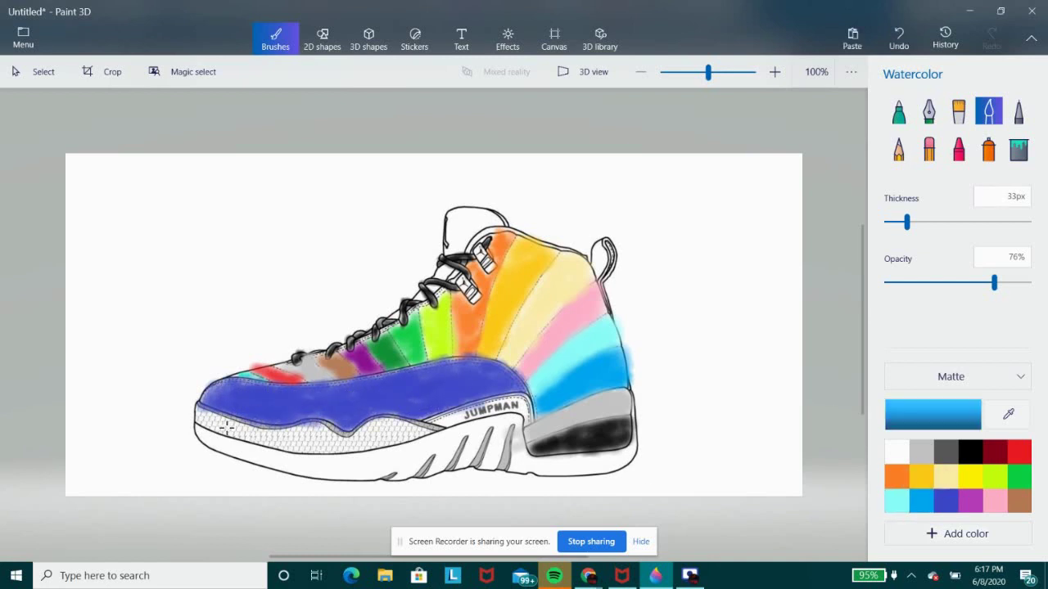
mouse_move(205, 418)
left_mouse_down()
mouse_move(270, 434)
mouse_move(442, 429)
mouse_move(370, 425)
mouse_move(344, 443)
mouse_move(262, 440)
mouse_move(197, 421)
left_mouse_up()
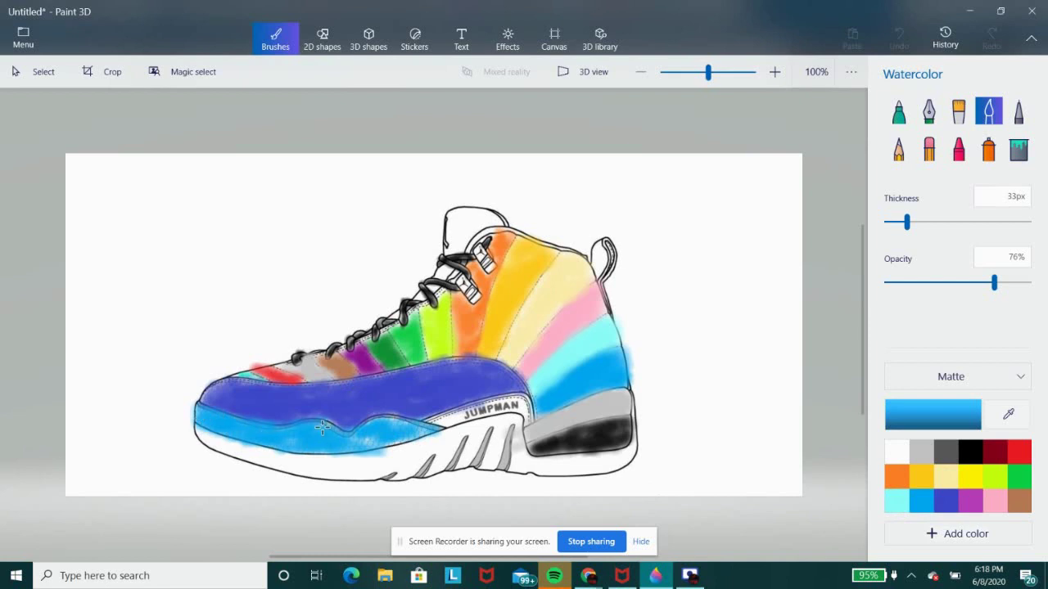
mouse_move(374, 452)
left_mouse_down()
mouse_move(371, 422)
mouse_move(327, 452)
mouse_move(275, 450)
left_mouse_up()
left_click(896, 451)
mouse_move(365, 457)
left_mouse_down()
mouse_move(425, 440)
mouse_move(306, 461)
mouse_move(229, 437)
left_mouse_up()
Set the brush thickness to 16 px and touch up the lower edge of the toe band in blue
left_click(897, 501)
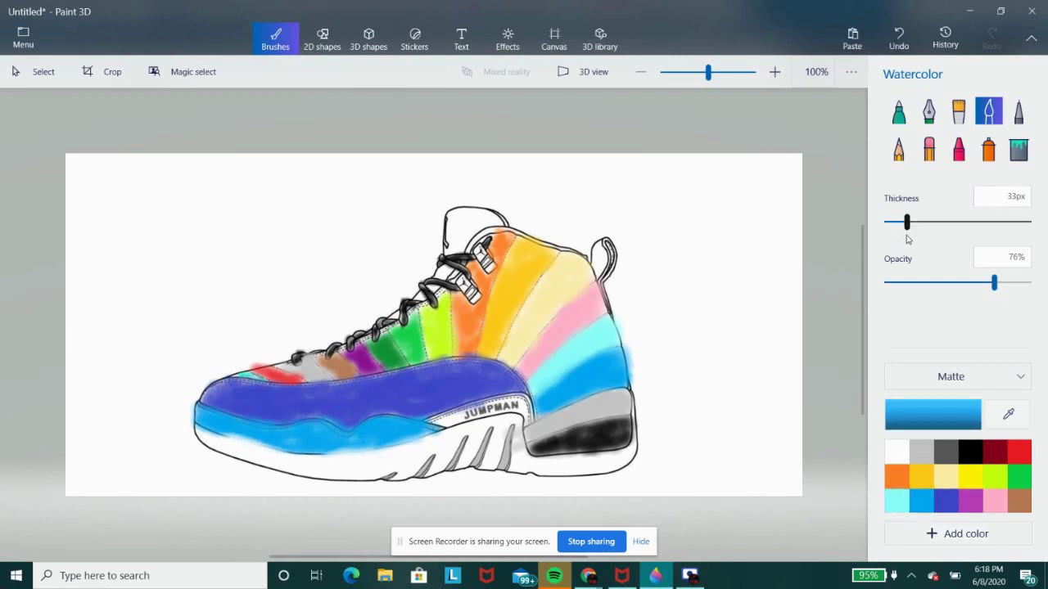
left_click_drag(906, 222, 895, 222)
left_click_drag(307, 438, 304, 440)
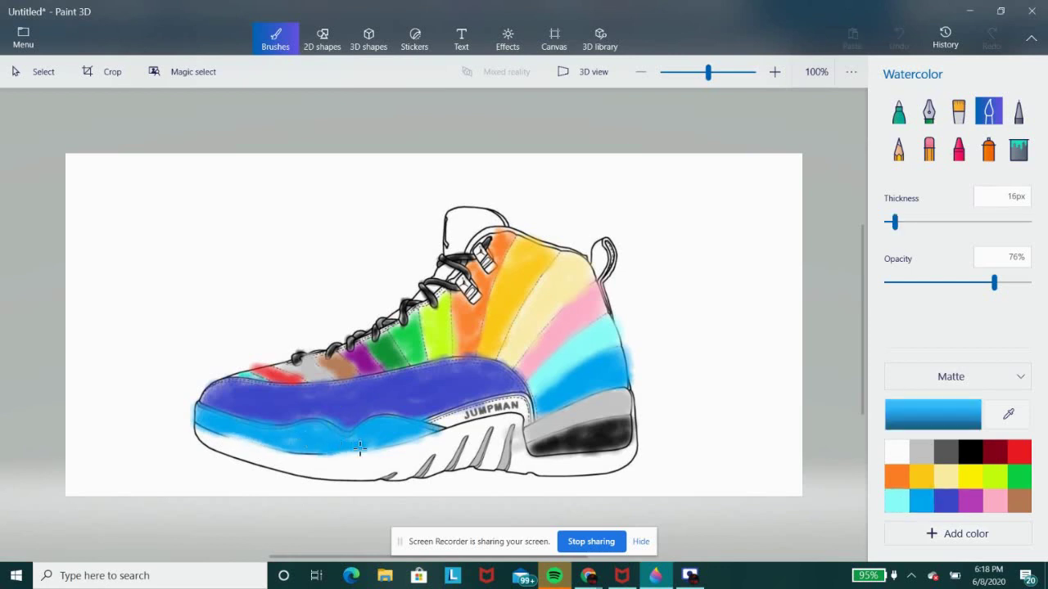
left_click_drag(411, 439, 437, 427)
mouse_move(219, 428)
left_mouse_down()
mouse_move(262, 447)
mouse_move(212, 424)
left_mouse_up()
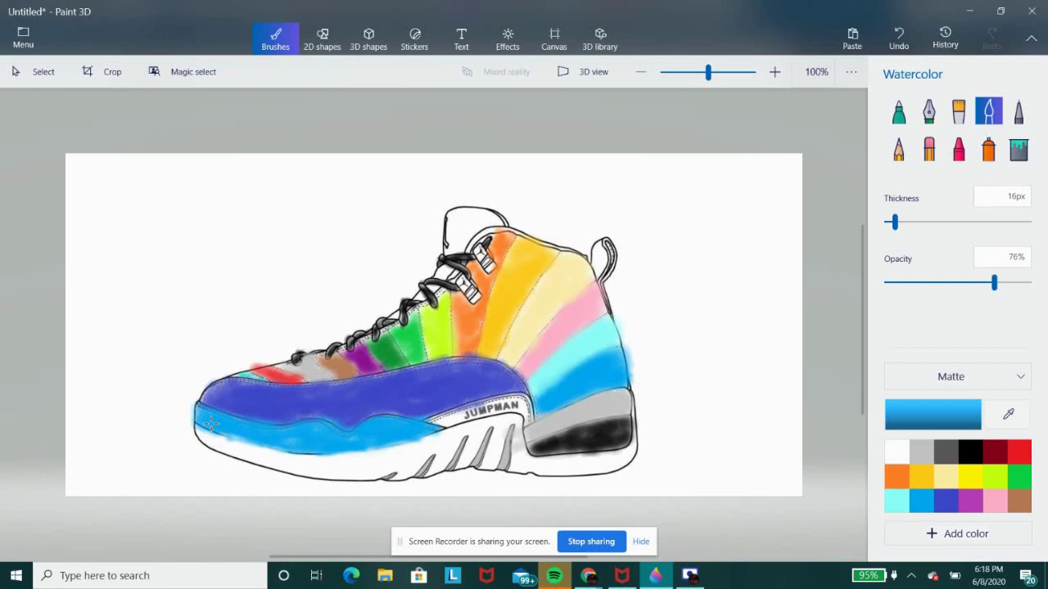
Paint the gray slanted ribs on the midsole light turquoise
left_click(893, 503)
left_click_drag(421, 472, 461, 453)
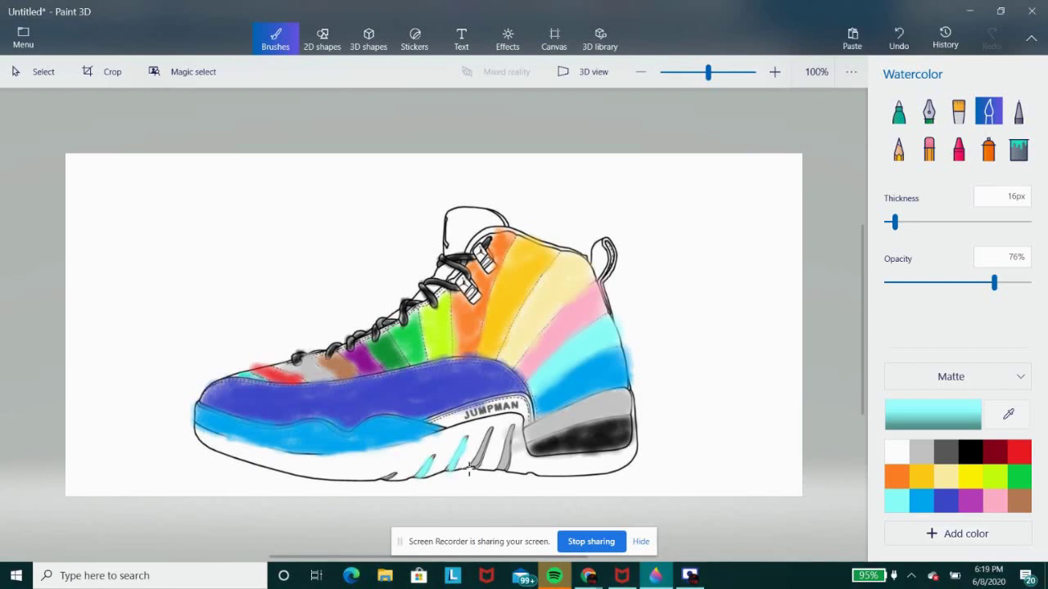
mouse_move(464, 442)
left_mouse_down()
mouse_move(476, 467)
mouse_move(505, 468)
left_mouse_up()
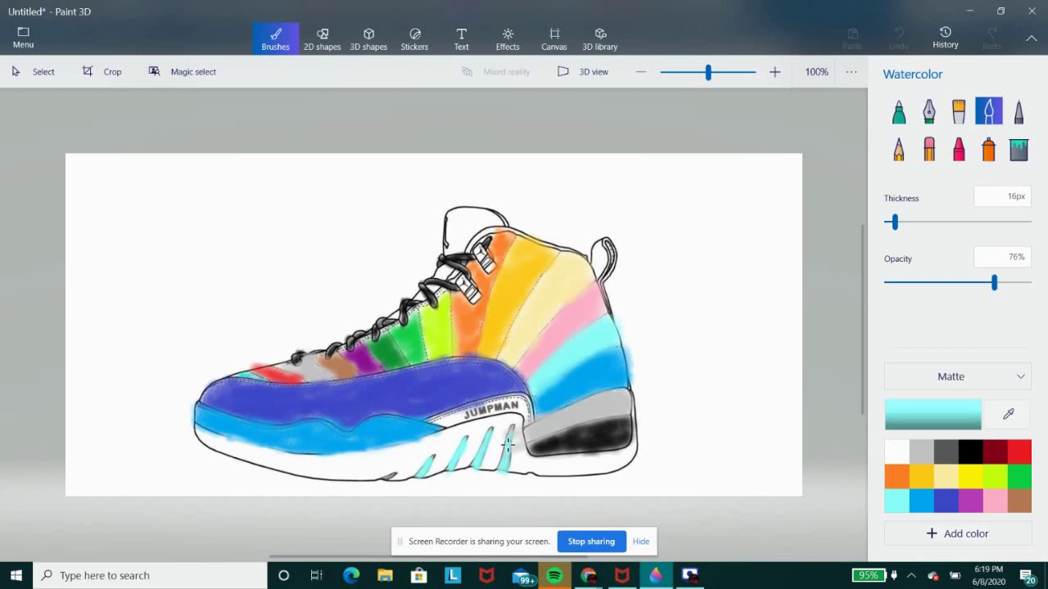
left_click(389, 476)
Paint the lace holders, the area under the laces and the tongue light gray, enlarging the brush to 34 px for the tongue
left_click(921, 451)
mouse_move(461, 277)
left_mouse_down()
mouse_move(473, 302)
mouse_move(460, 280)
mouse_move(482, 252)
mouse_move(494, 267)
mouse_move(484, 253)
mouse_move(446, 276)
left_mouse_up()
left_click_drag(434, 288, 402, 311)
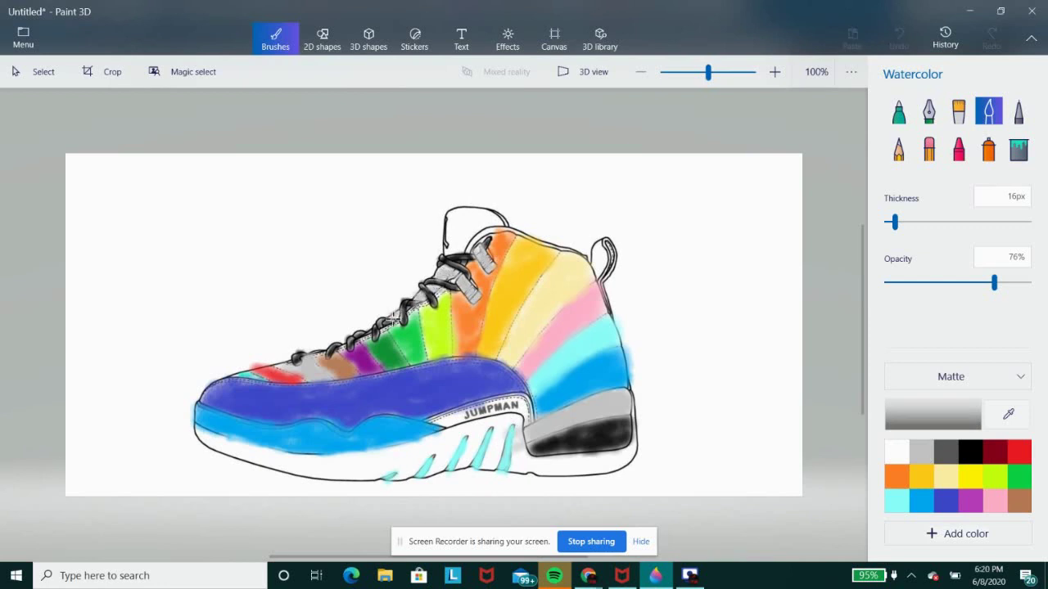
mouse_move(480, 232)
left_mouse_down()
mouse_move(471, 239)
mouse_move(478, 228)
mouse_move(462, 221)
mouse_move(449, 245)
mouse_move(446, 233)
left_mouse_up()
left_click_drag(894, 222, 907, 222)
mouse_move(446, 236)
left_mouse_down()
mouse_move(459, 241)
mouse_move(454, 215)
mouse_move(505, 228)
mouse_move(449, 244)
mouse_move(458, 215)
mouse_move(501, 231)
mouse_move(455, 208)
left_mouse_up()
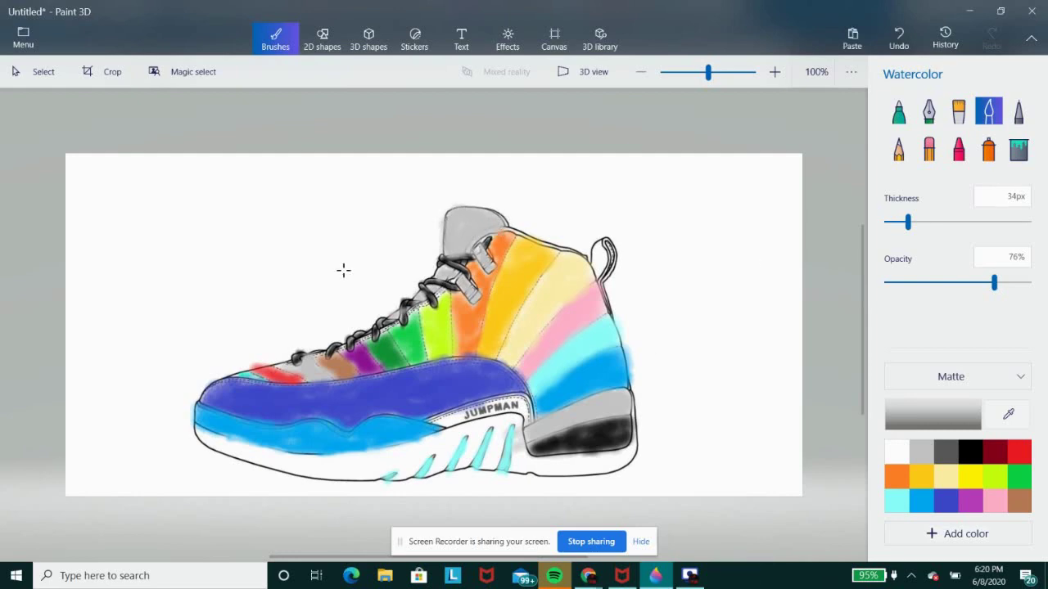